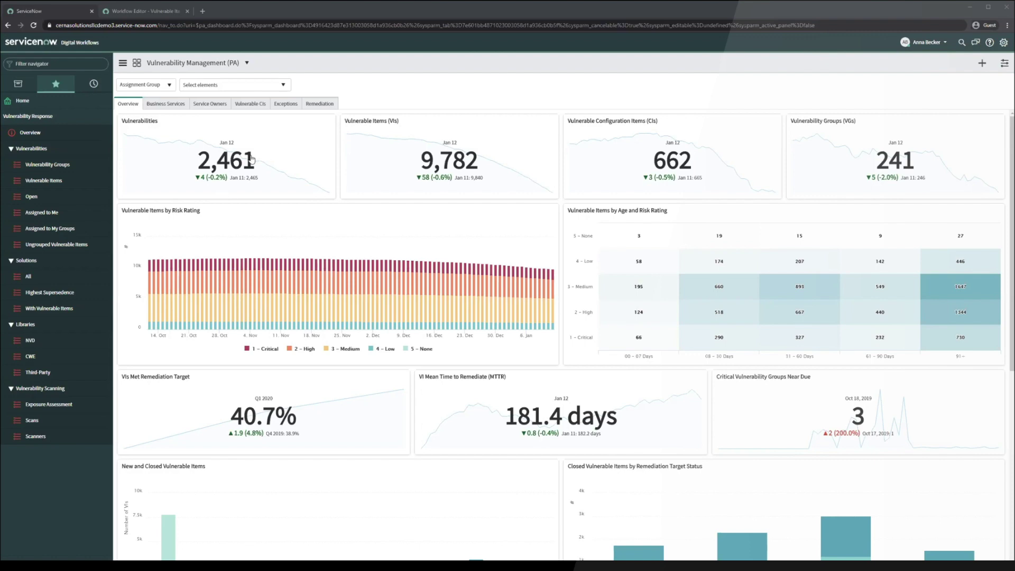
Open vulnerability group VUL0010086 from the Vulnerability Groups list and read its description.
left_click(49, 169)
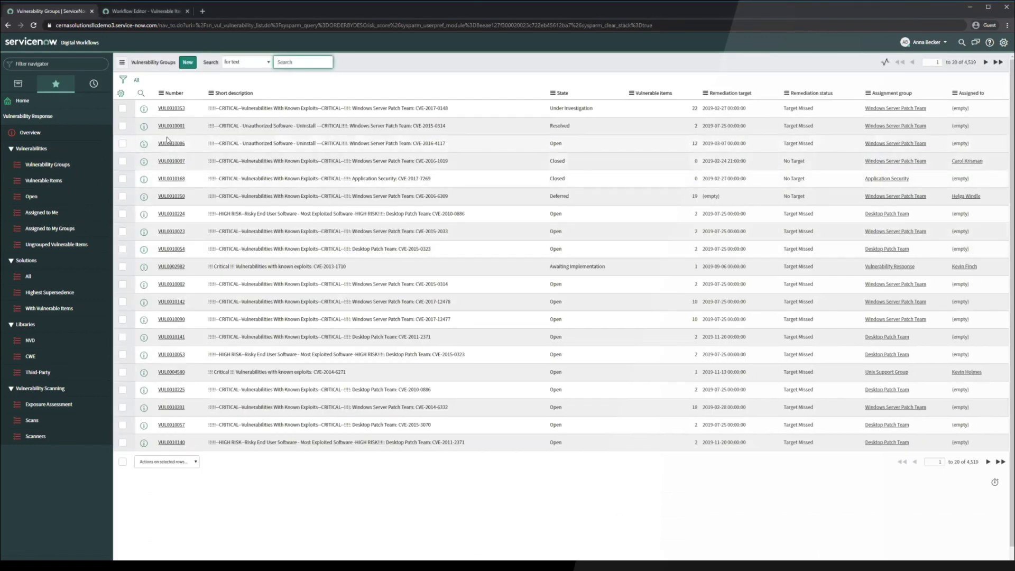
left_click(172, 146)
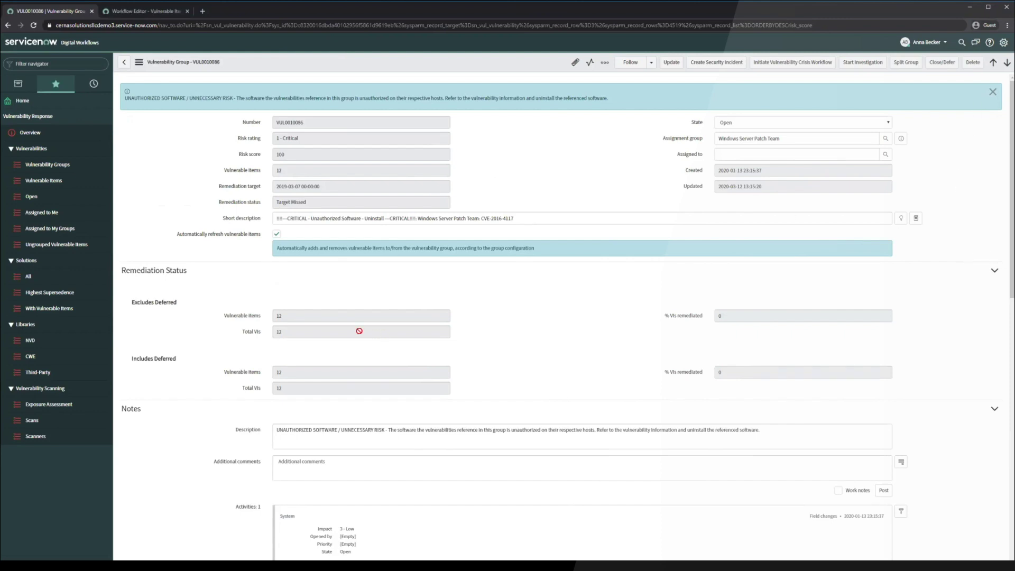
scroll(444, 396, "down", 1)
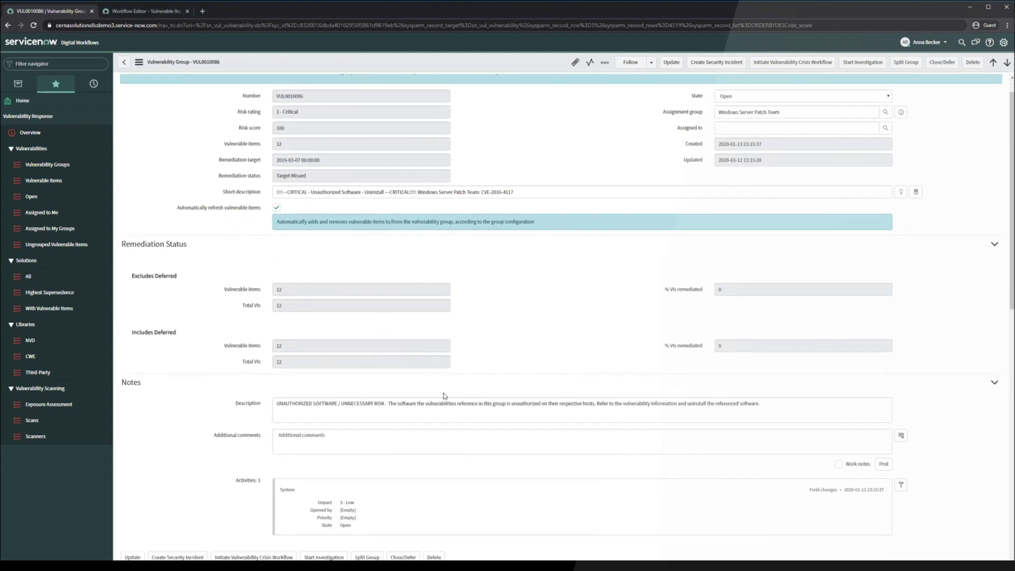
left_click(417, 405)
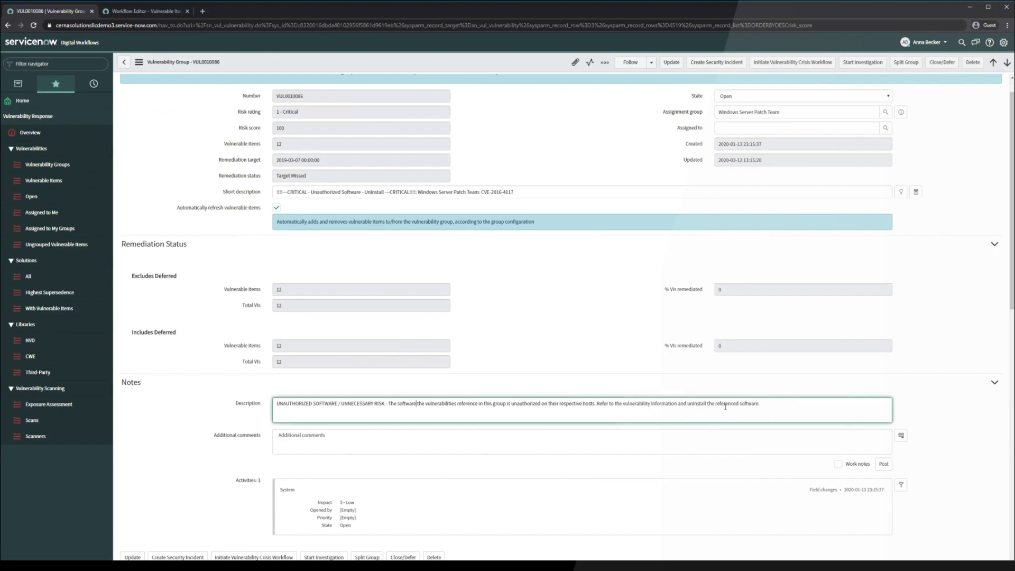
Inspect the affected server wepos02.s043.s-mart.com from Vulnerable Items, then return to the group.
scroll(222, 387, "down", 4)
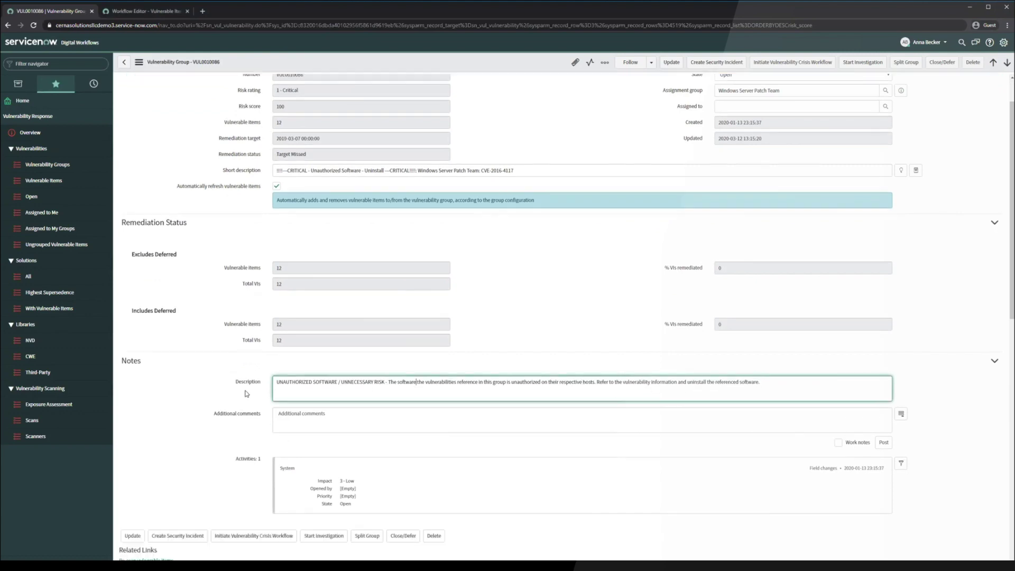
scroll(292, 406, "down", 3)
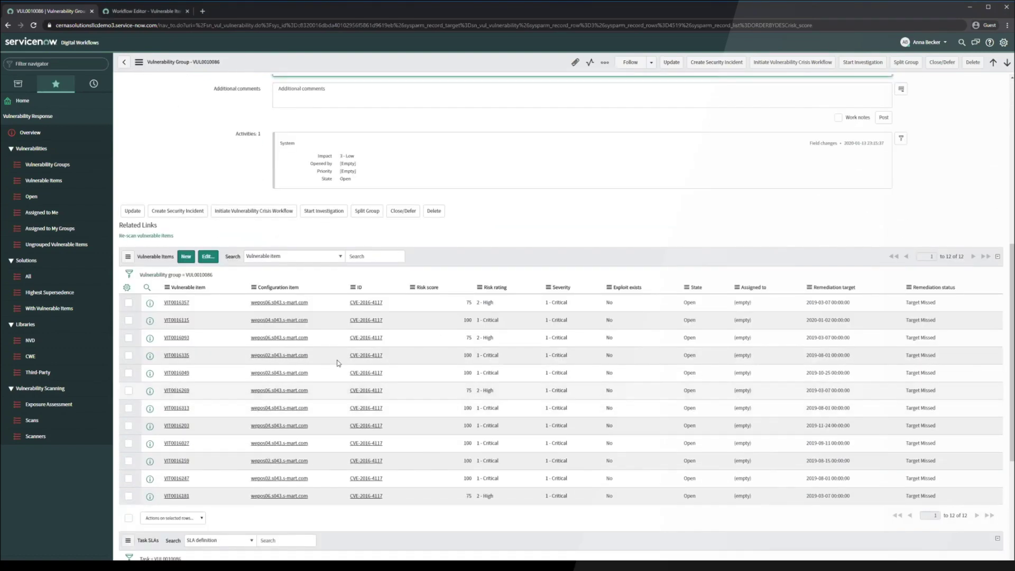
scroll(303, 440, "down", 1)
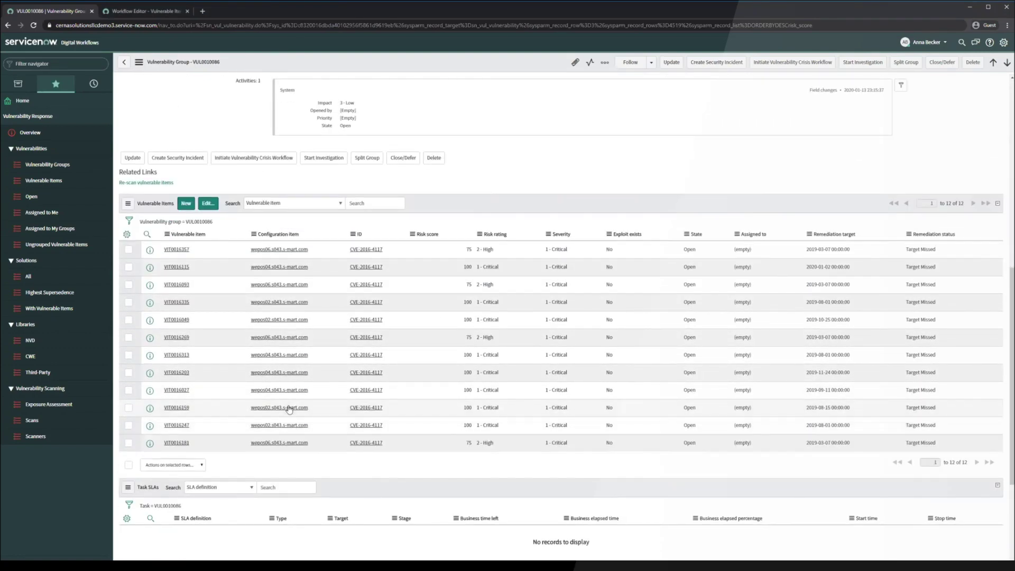
left_click(299, 339)
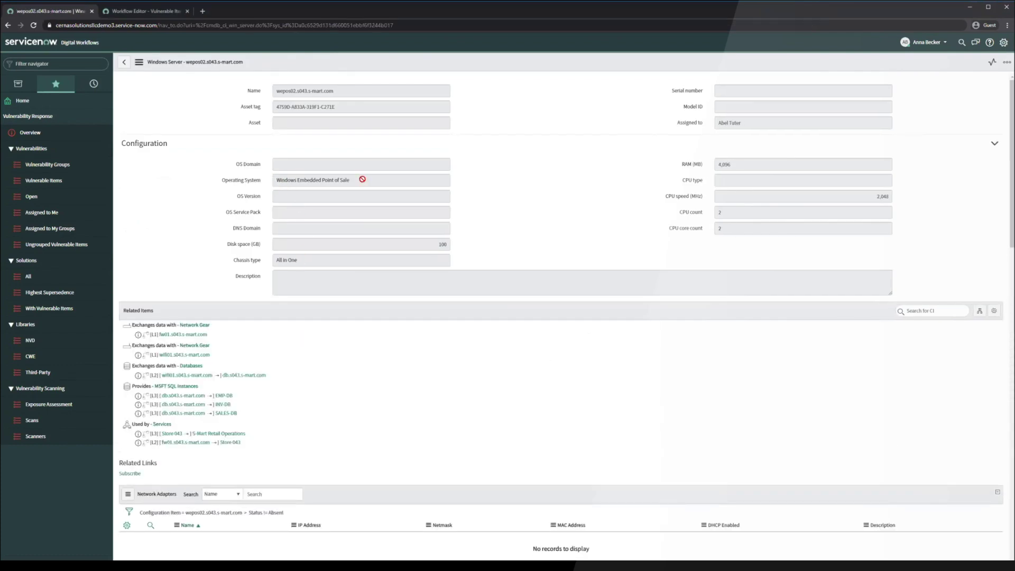
left_click(120, 65)
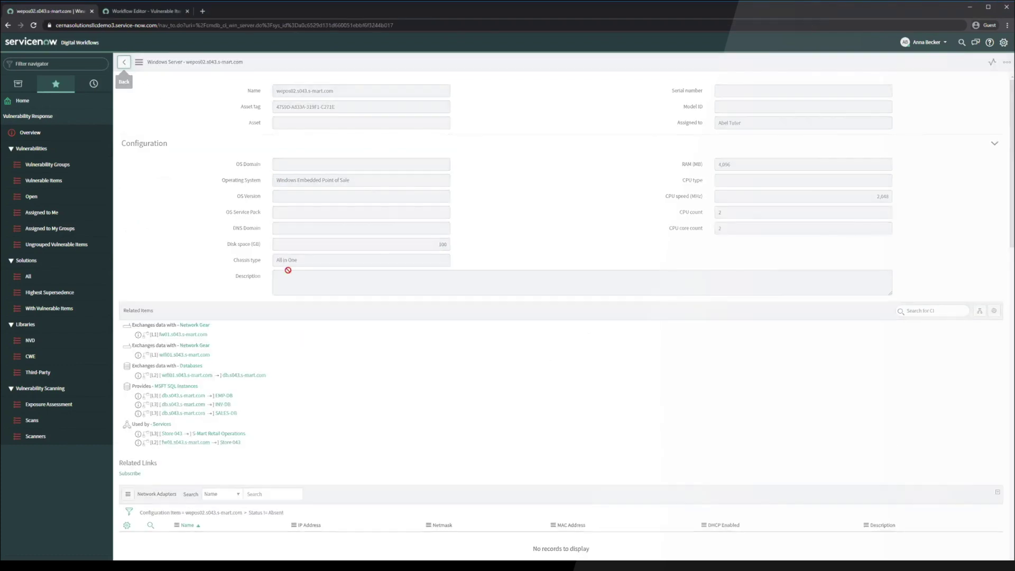
scroll(249, 484, "down", 9)
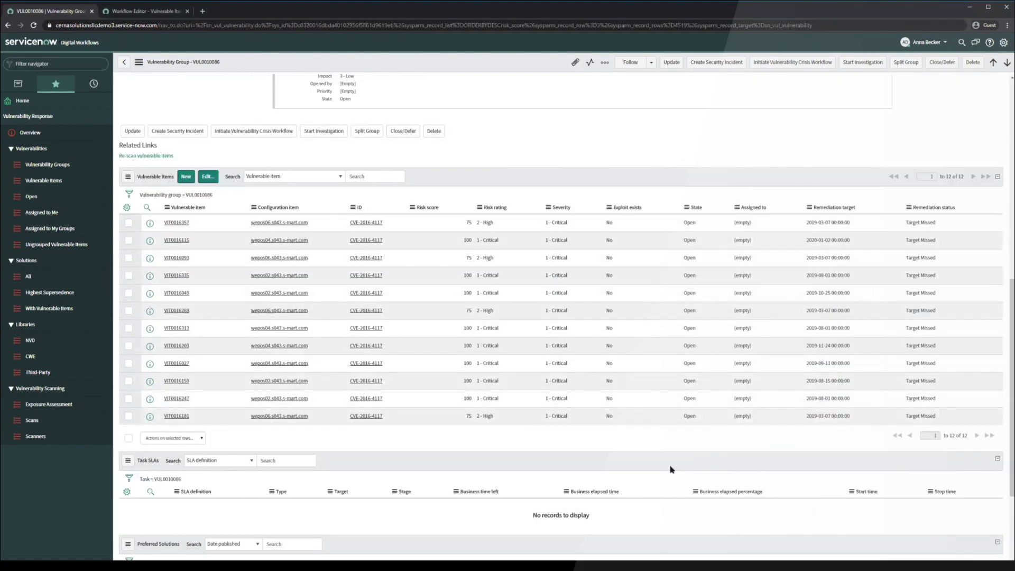
scroll(671, 470, "up", 8)
Assign VUL0010086 to the recently used analyst and start the investigation.
scroll(615, 411, "up", 1)
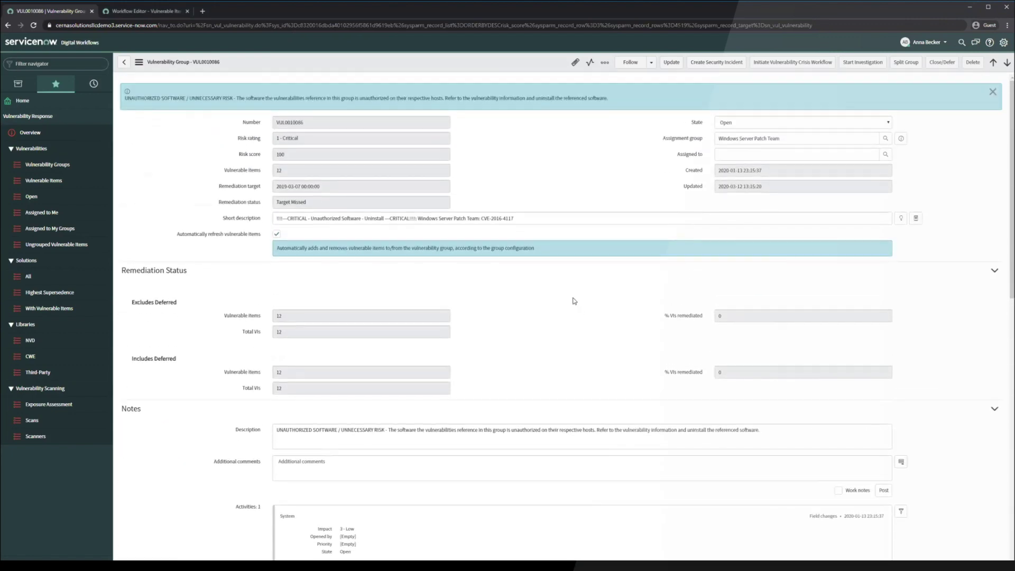
left_click(782, 155)
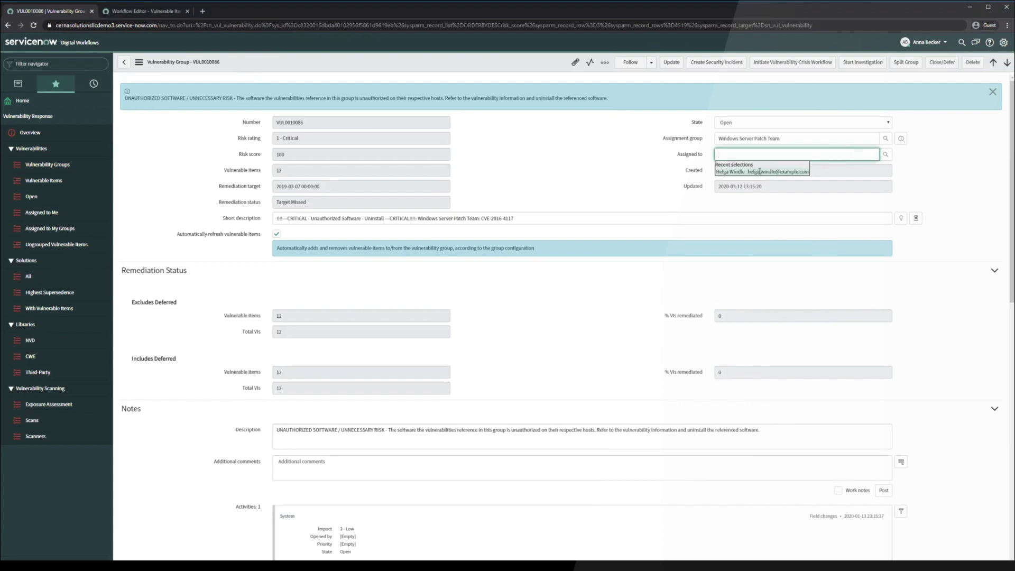
left_click(760, 172)
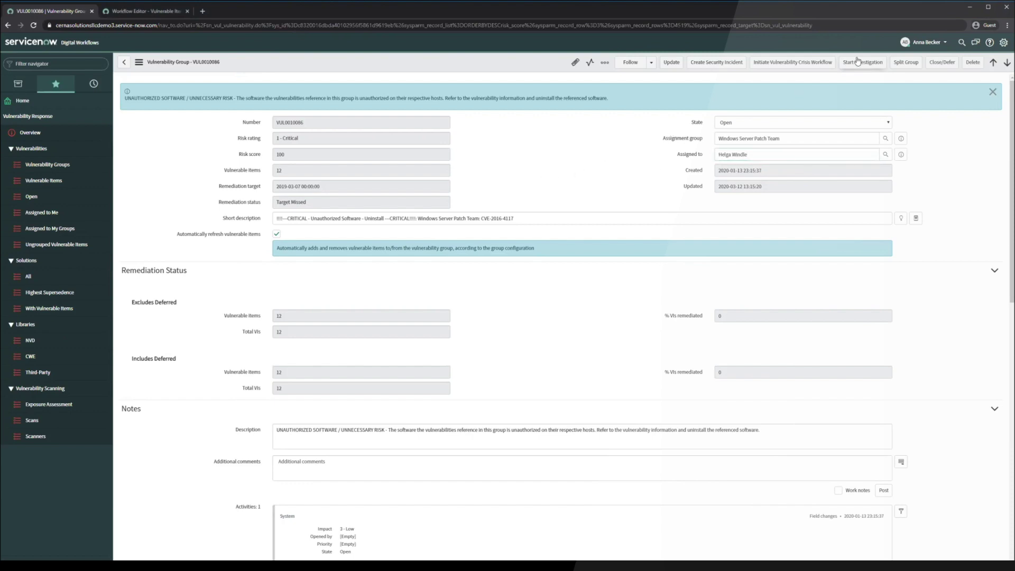
left_click(859, 62)
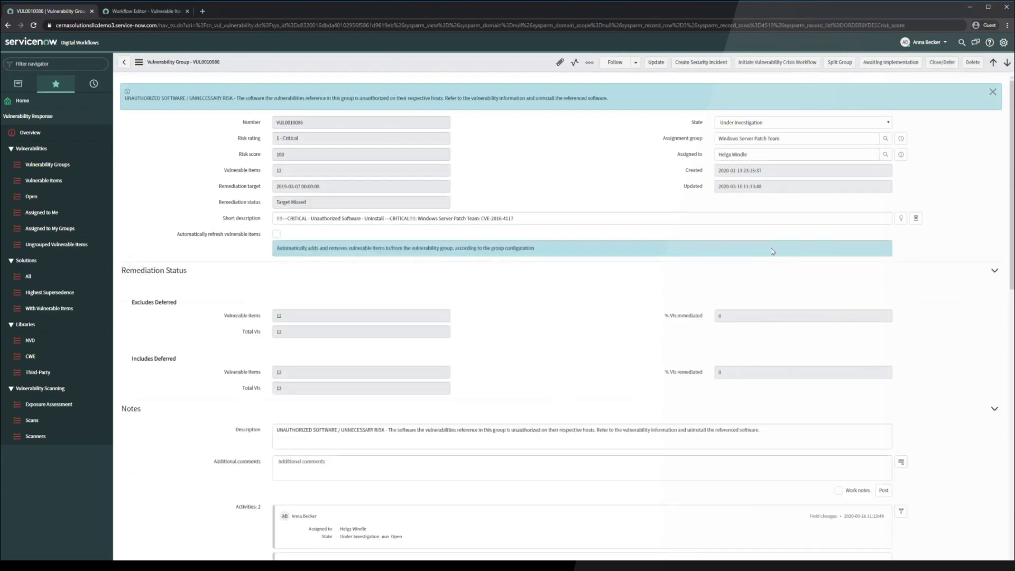
Impersonate the assigned analyst and reopen VUL0010086 from the Vulnerability Response - Assigned list.
left_click(923, 42)
left_click(923, 79)
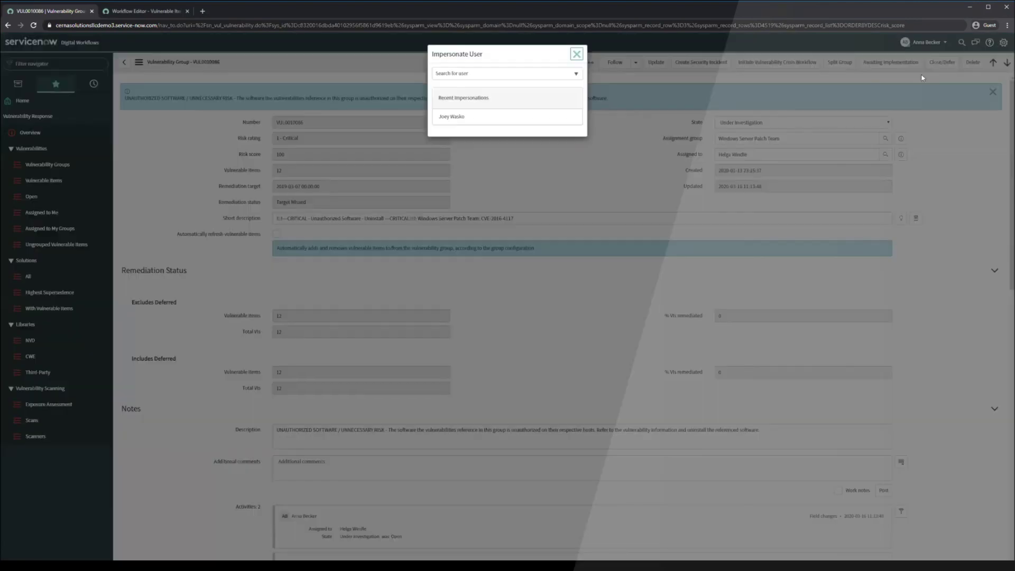
left_click(477, 165)
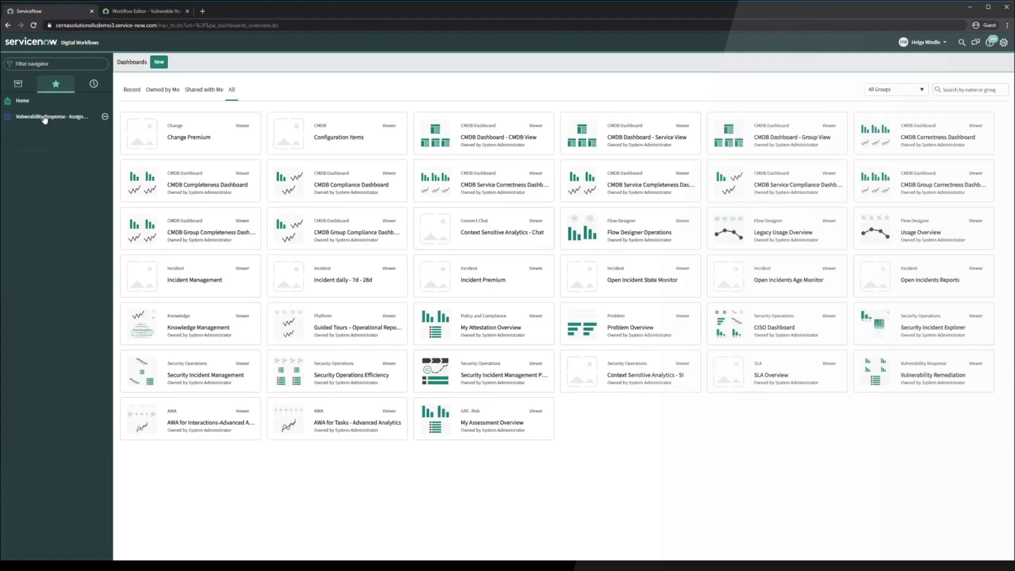
left_click(45, 119)
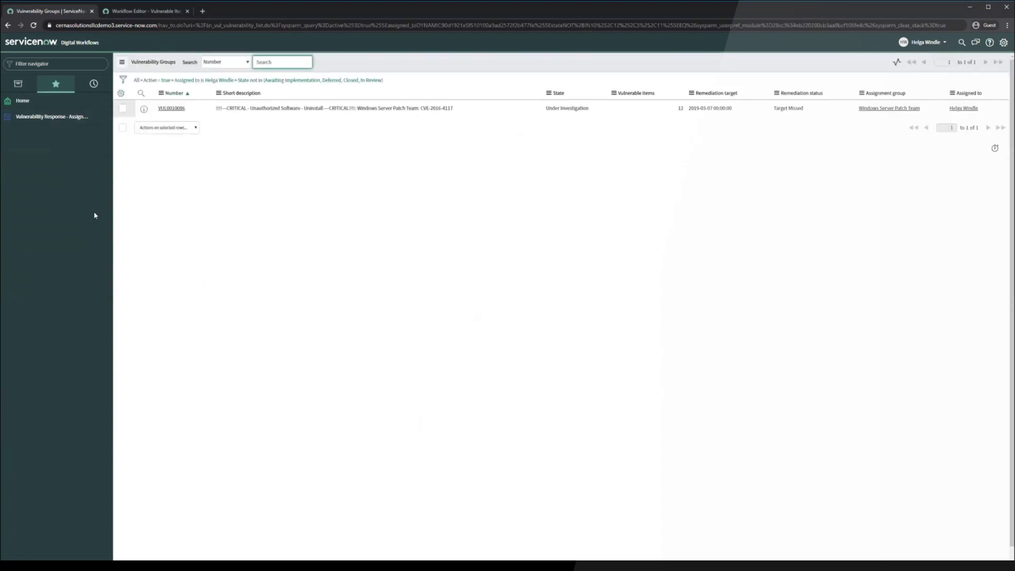
left_click(178, 109)
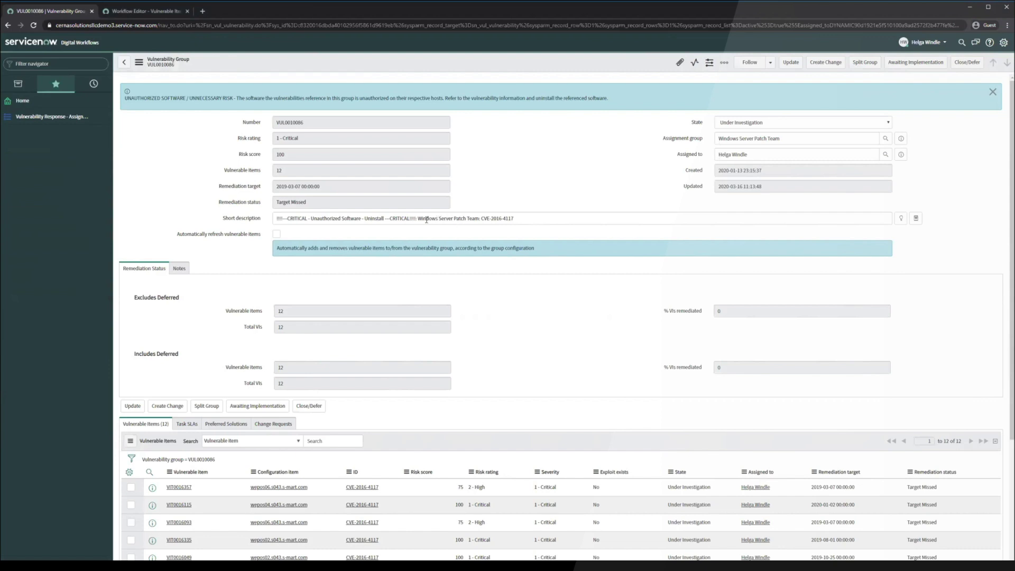
Review the group's short description and vulnerable items, then bring up the Close or Defer dialog.
left_click_drag(418, 219, 506, 219)
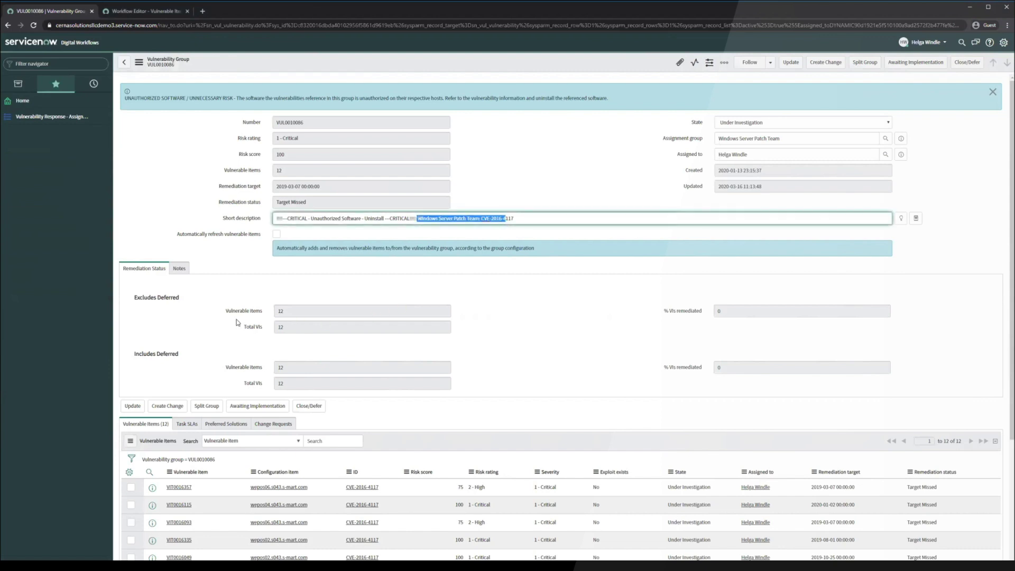
left_click(459, 241)
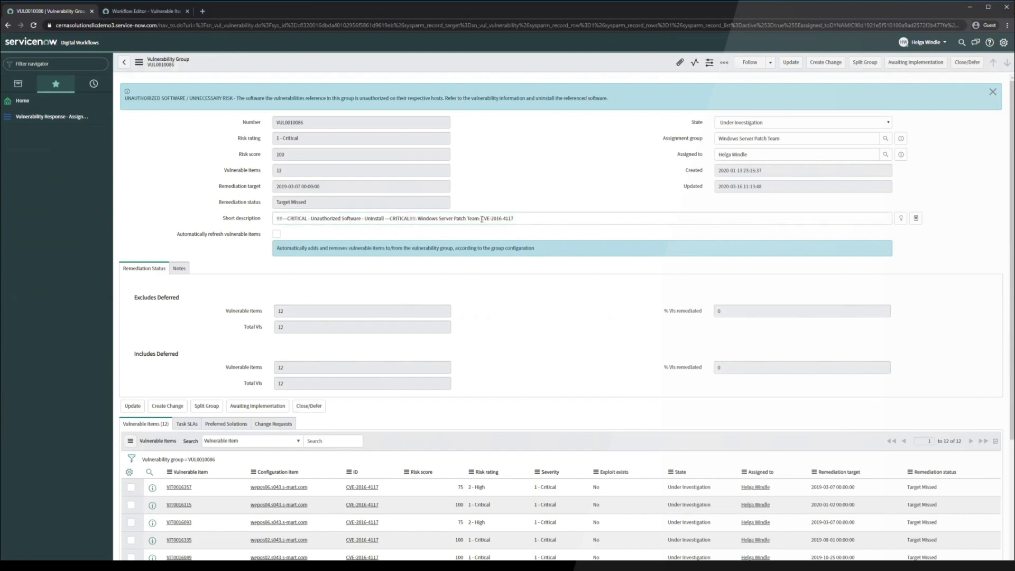
scroll(218, 307, "down", 3)
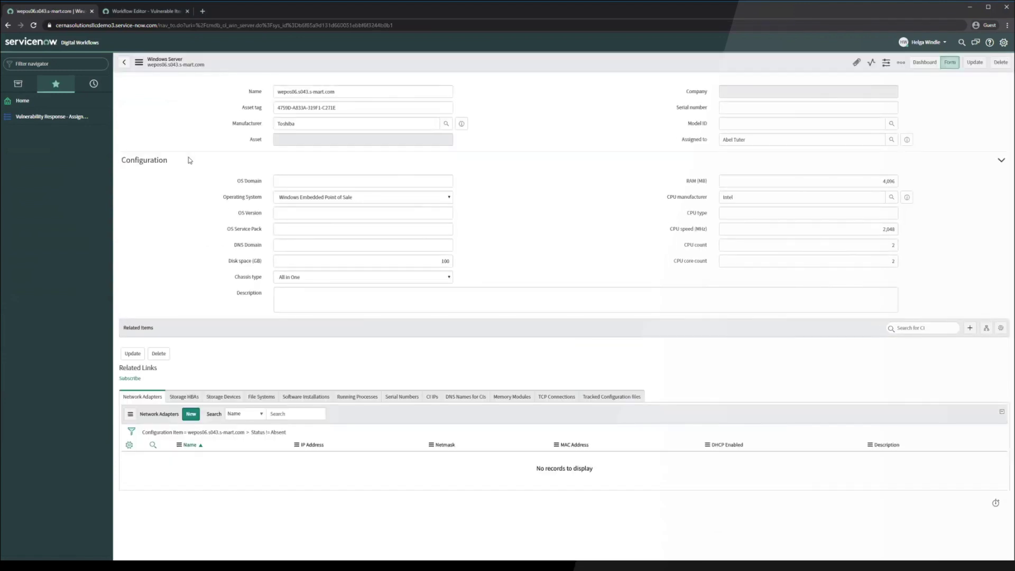
left_click(126, 64)
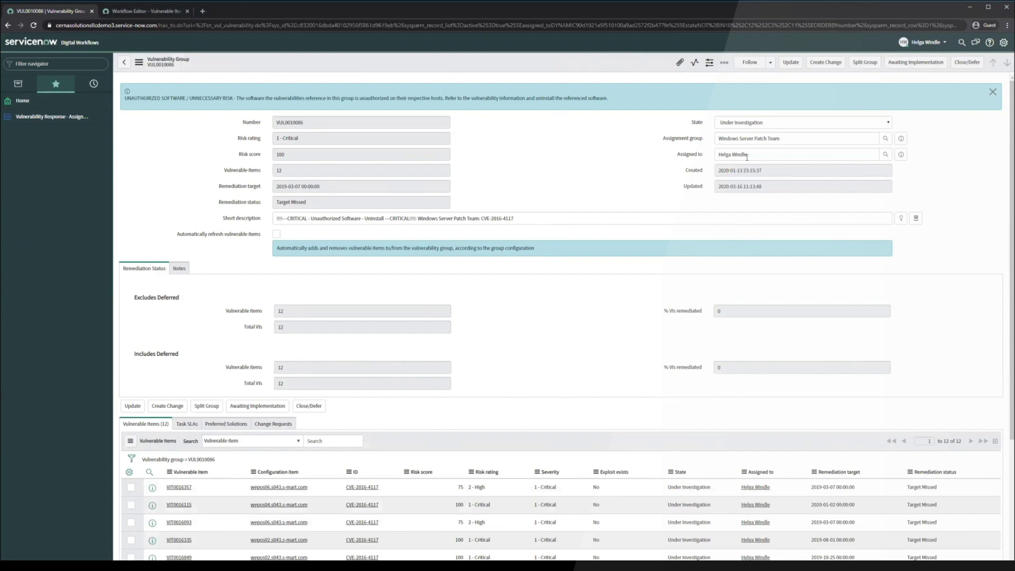
left_click(783, 154)
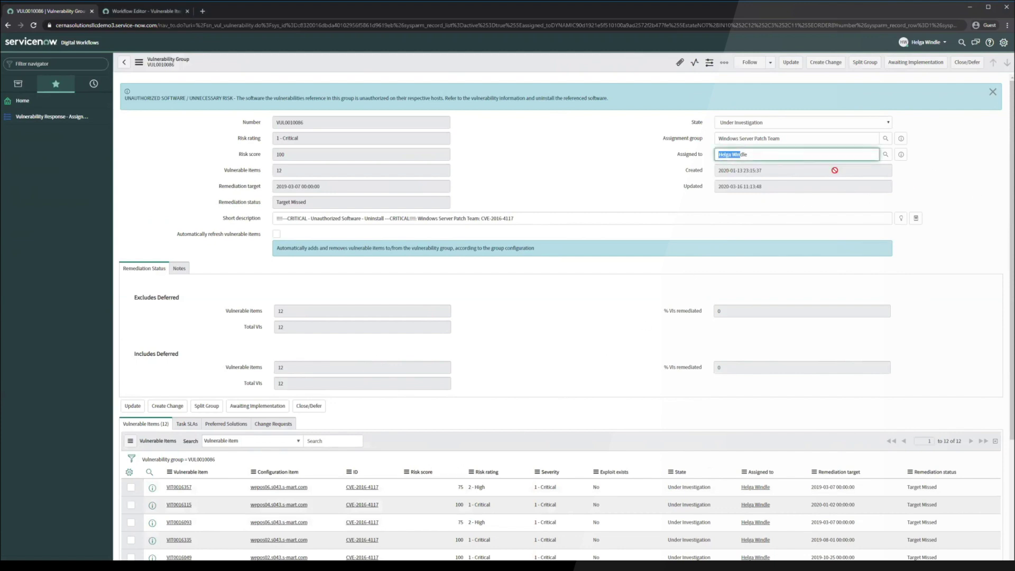
left_click(968, 62)
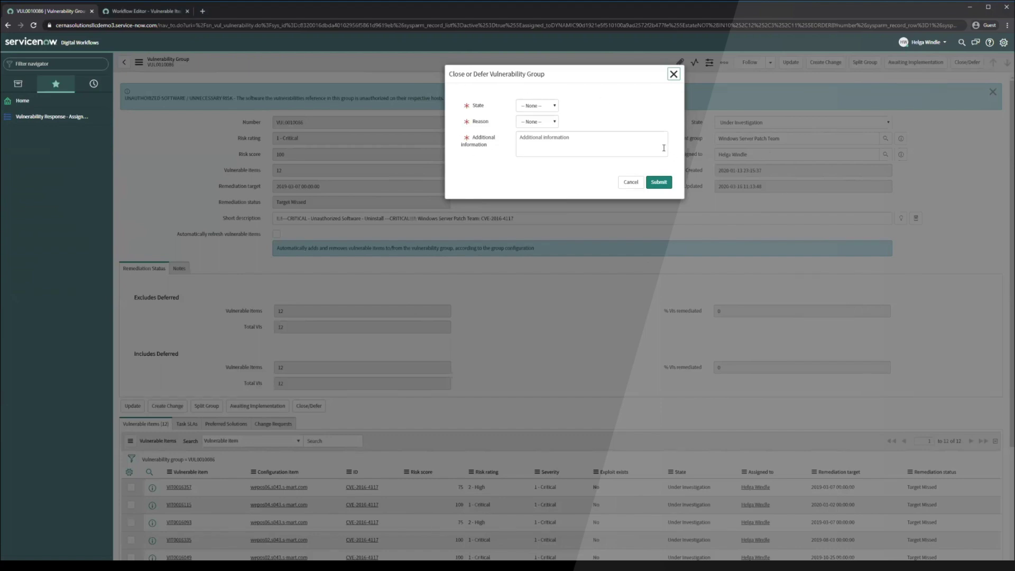
Submit a Deferred state until 2020-04-08 with reason Risk Accepted and a decommissioning note.
left_click(582, 151)
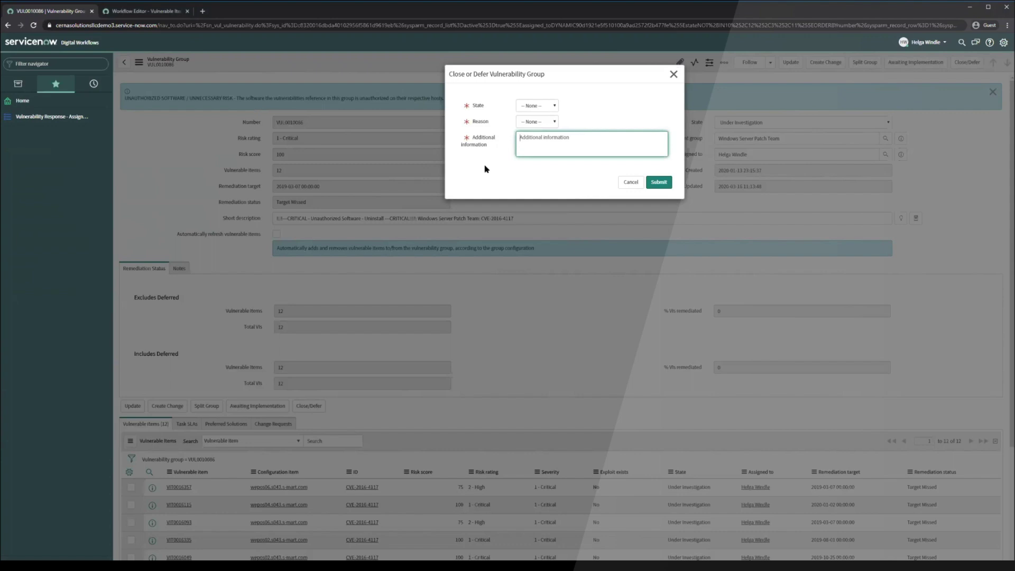
left_click(551, 107)
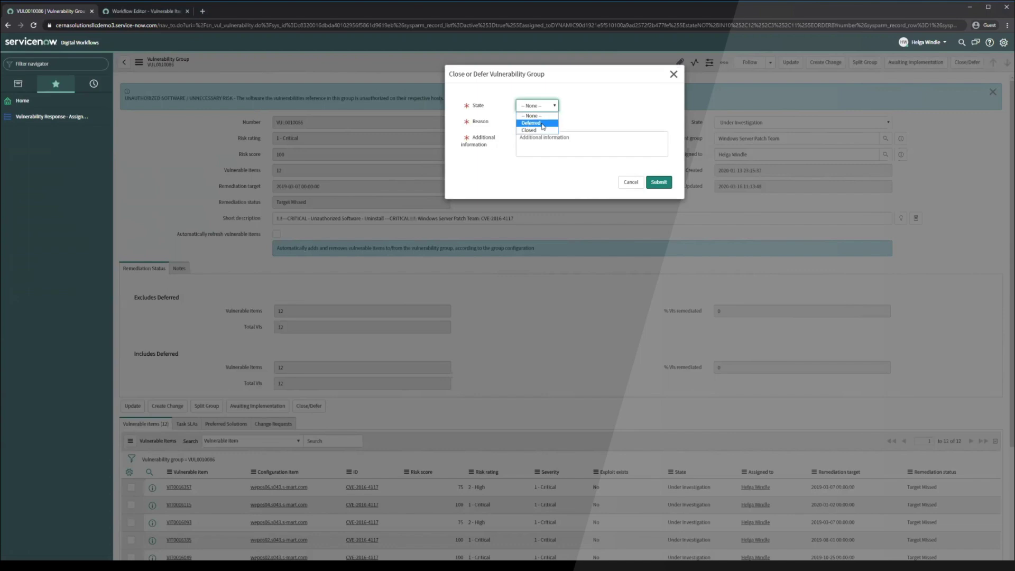
left_click(542, 127)
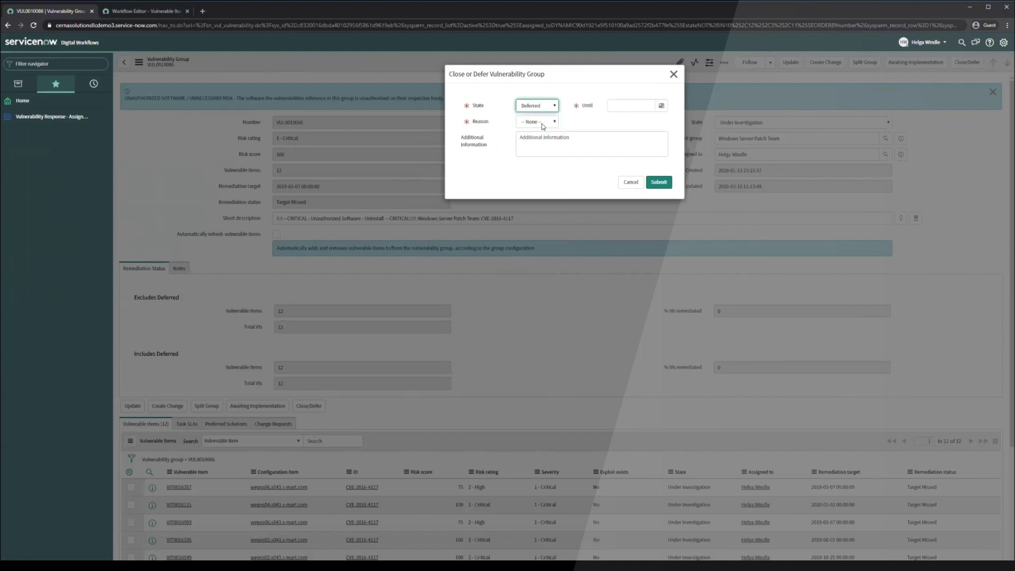
left_click(661, 107)
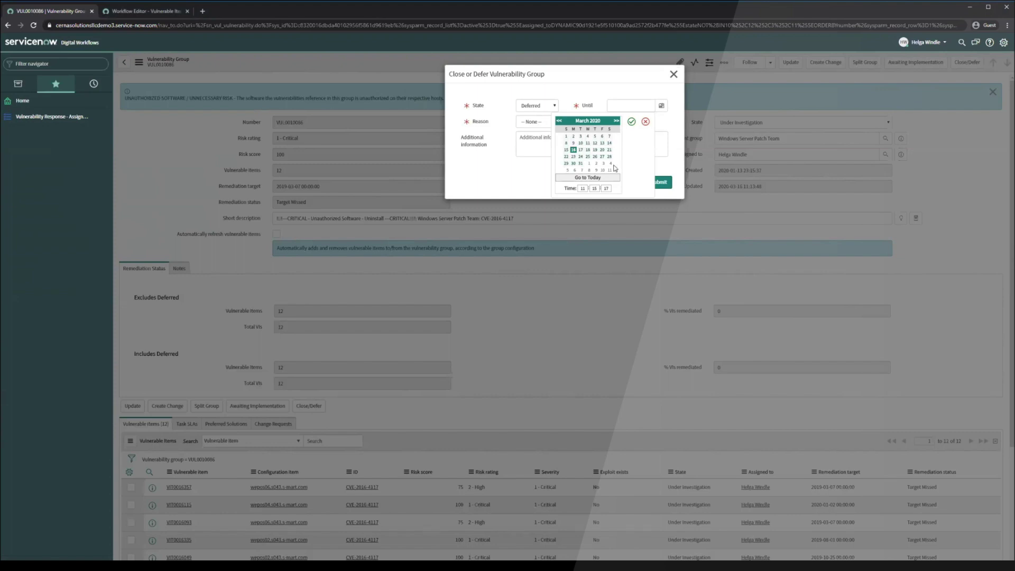
left_click(590, 171)
left_click(632, 121)
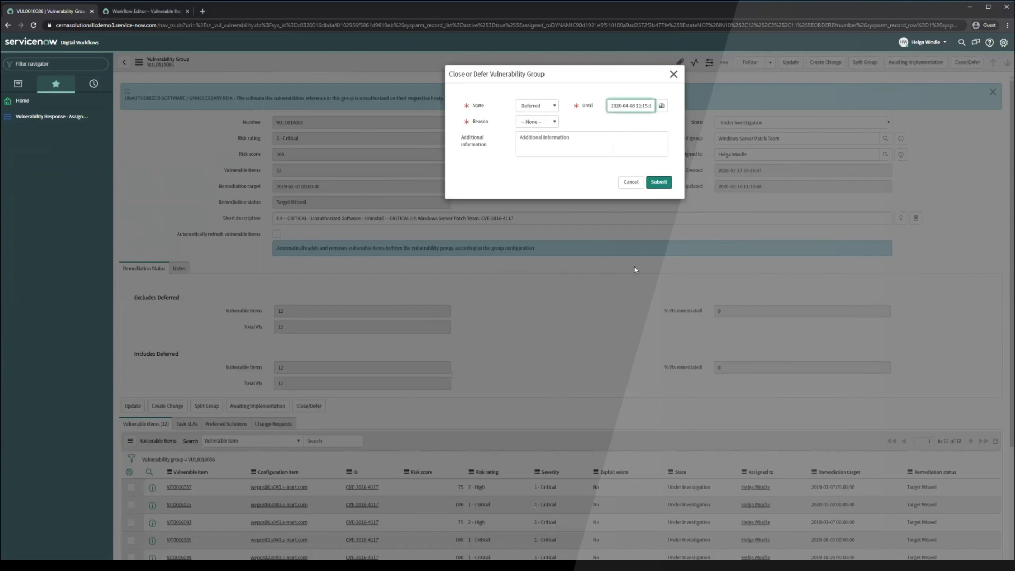
left_click(531, 123)
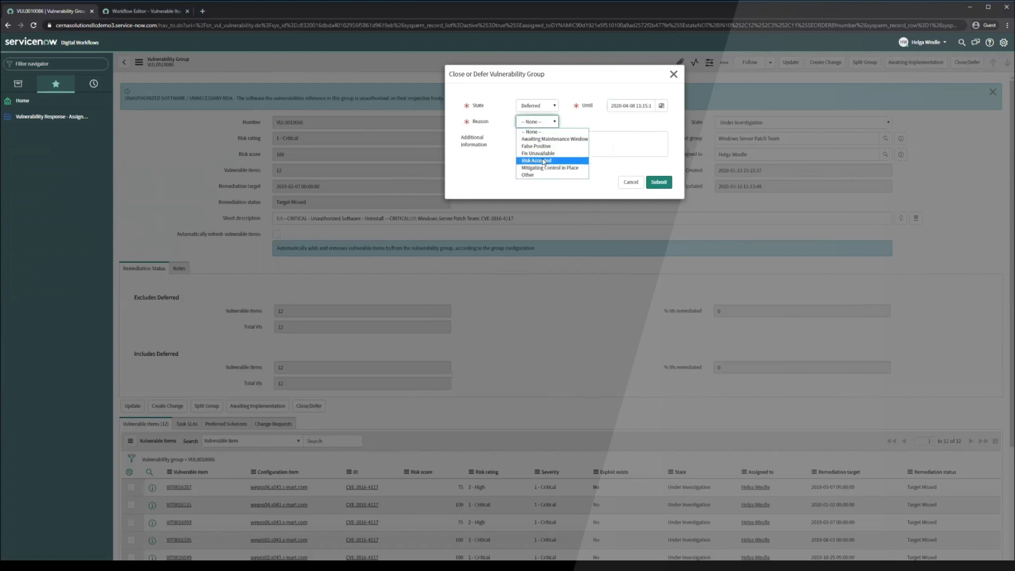
left_click(544, 161)
key("Tab")
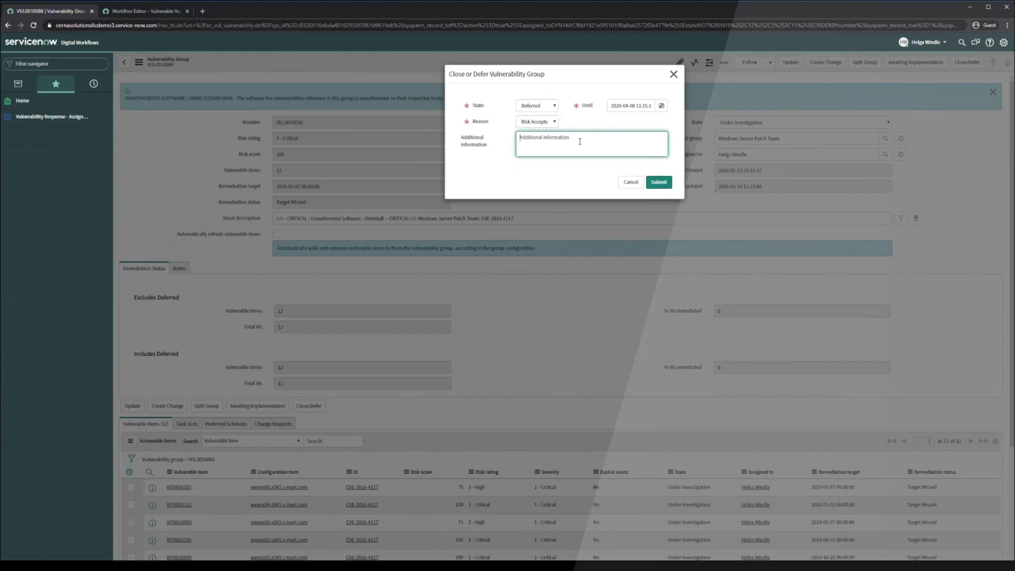
type("D")
left_click(656, 184)
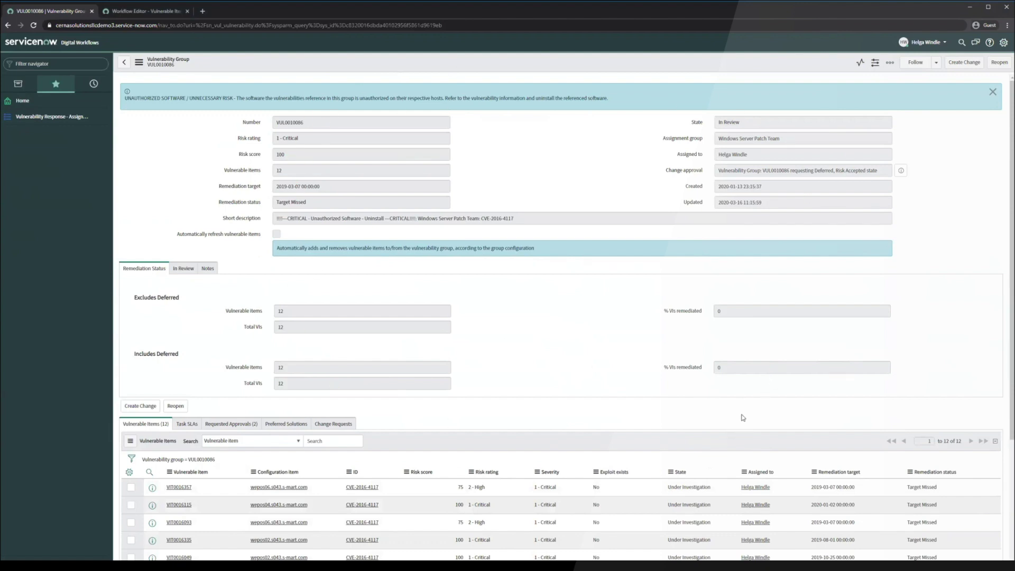
Show the In Review request: Deferred until 2020-04-08, Risk Accepted, CIs decommissioned by April.
left_click(182, 270)
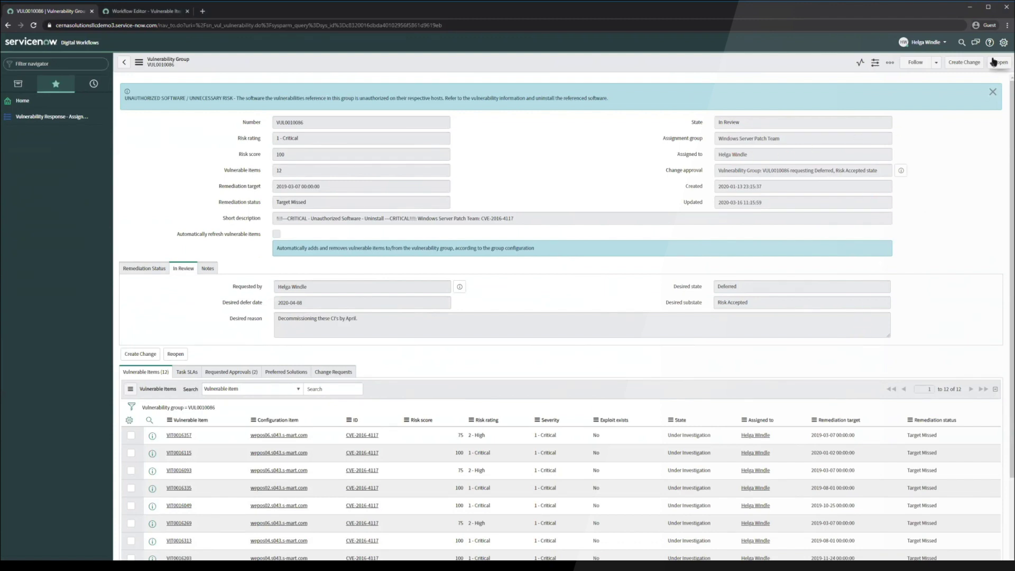
Impersonate the approver and browse My Approvals, checking the already approved VUL0010350 entry.
left_click(934, 43)
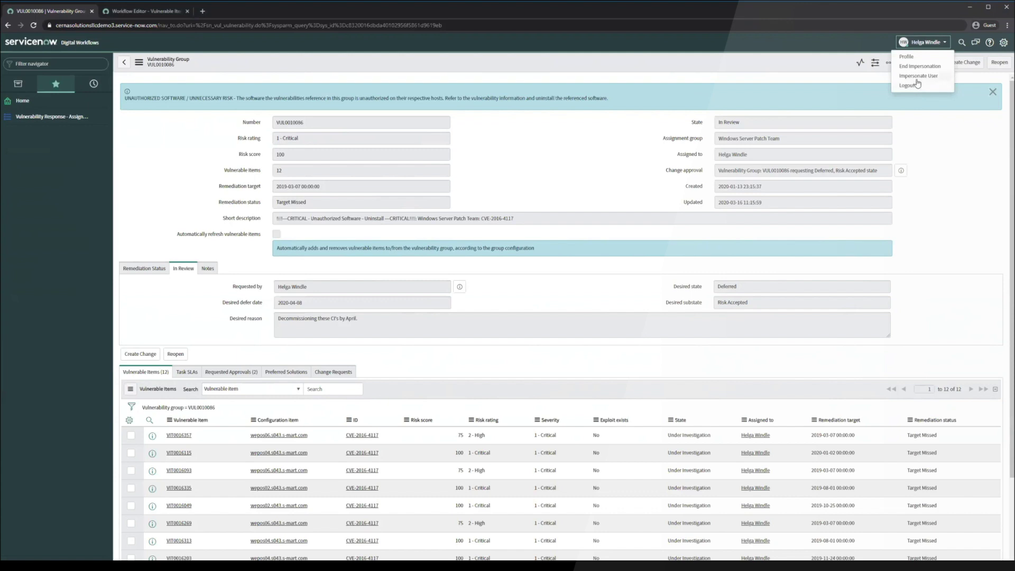
left_click(919, 78)
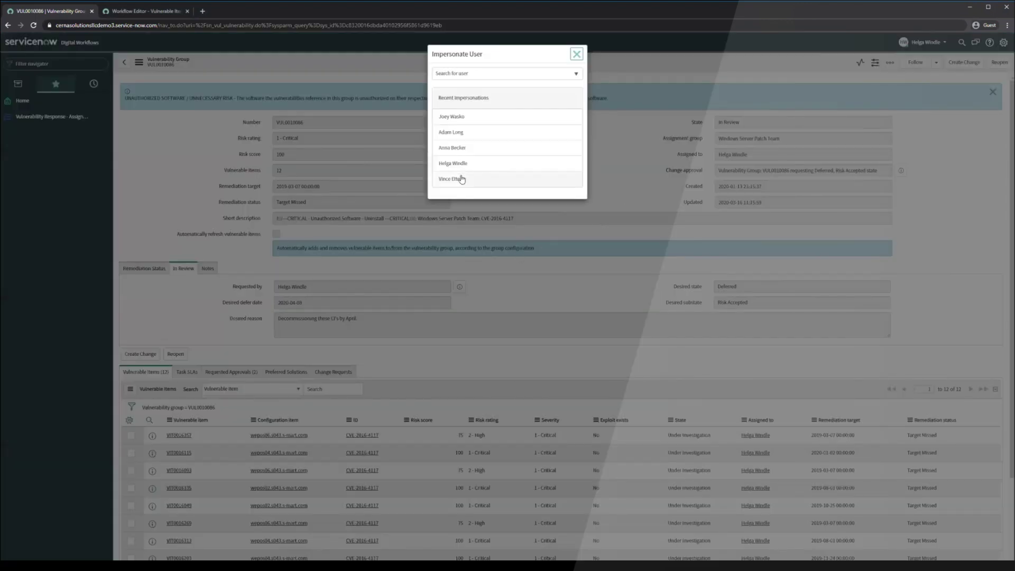
left_click(462, 178)
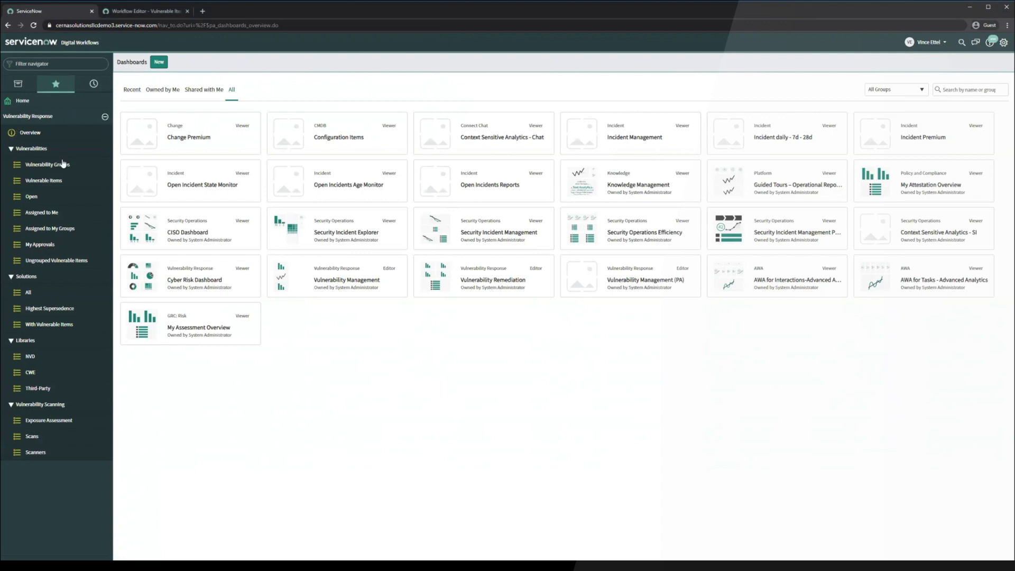
left_click(42, 245)
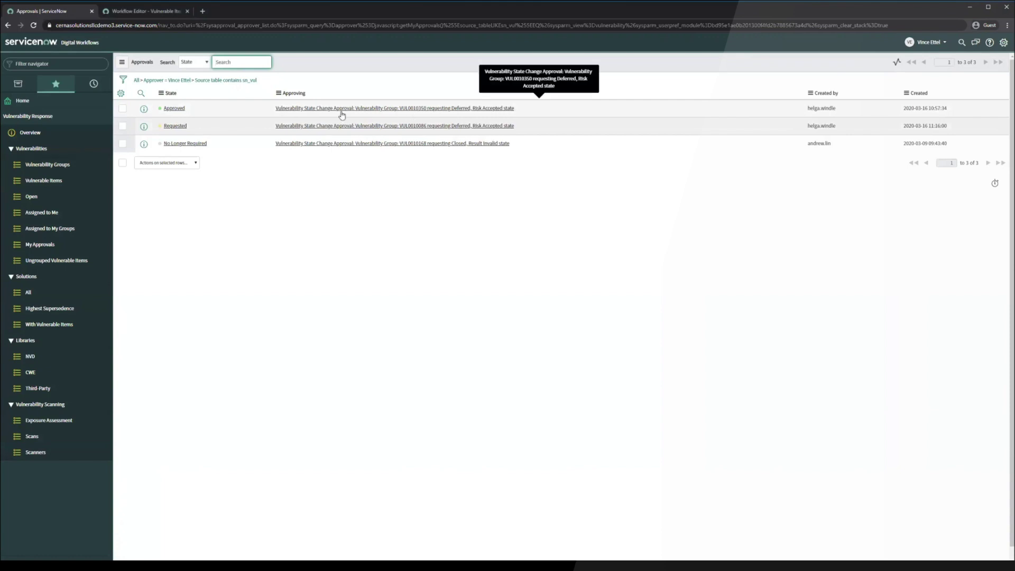
left_click(181, 110)
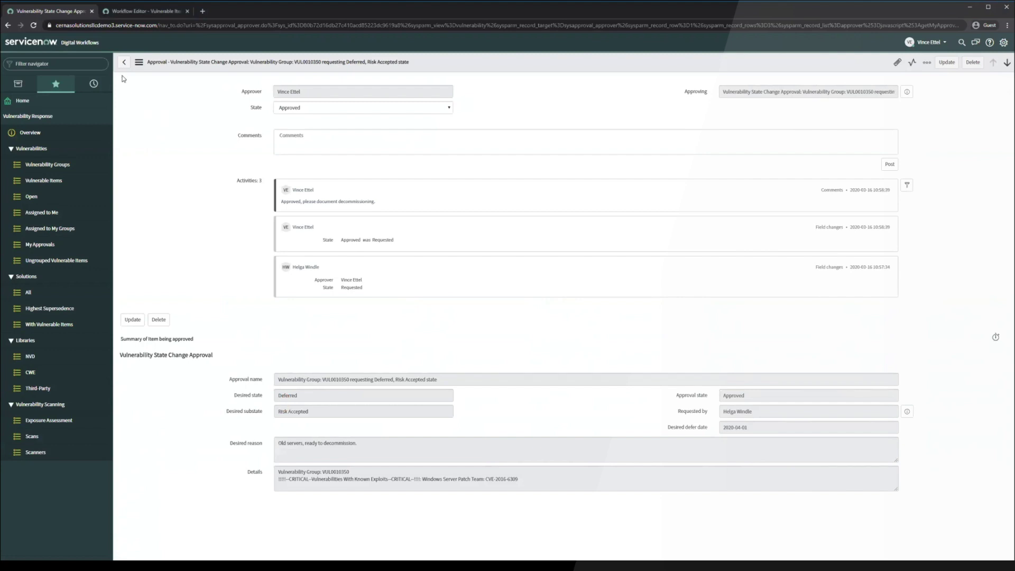
left_click(123, 63)
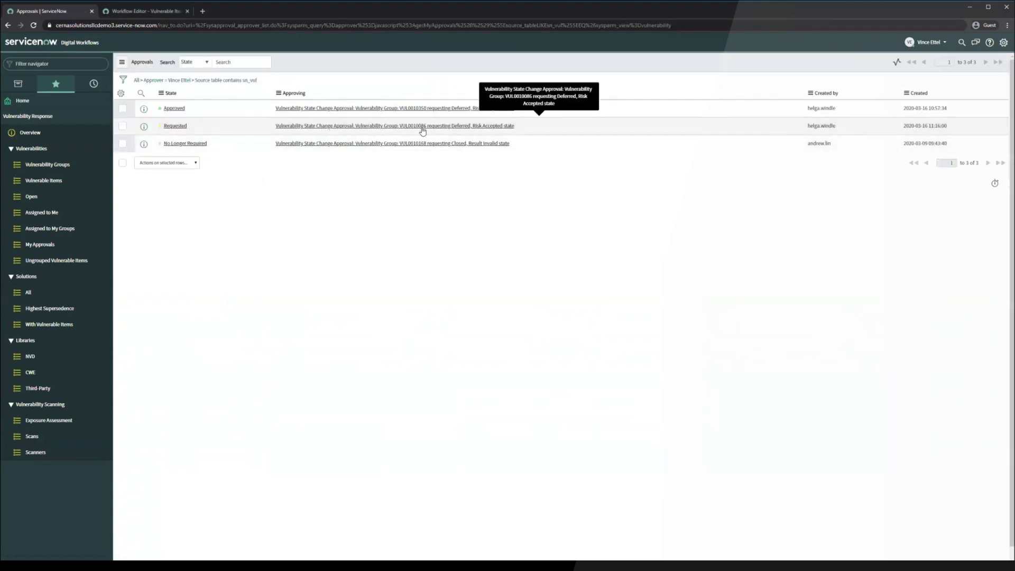
Approve the VUL0010086 Deferred, Risk Accepted request with an approval comment.
left_click(171, 130)
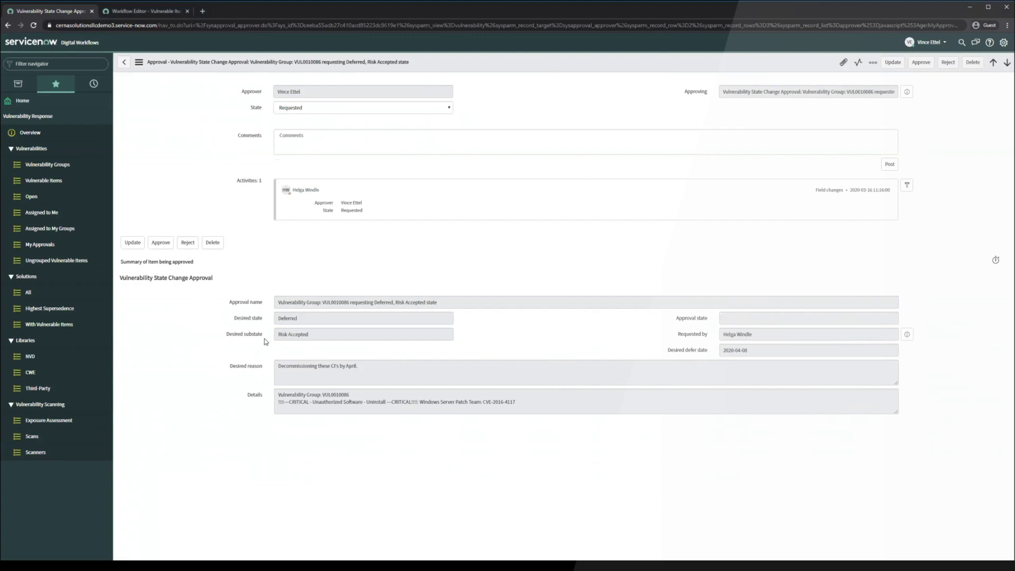
left_click(289, 336)
left_click(310, 138)
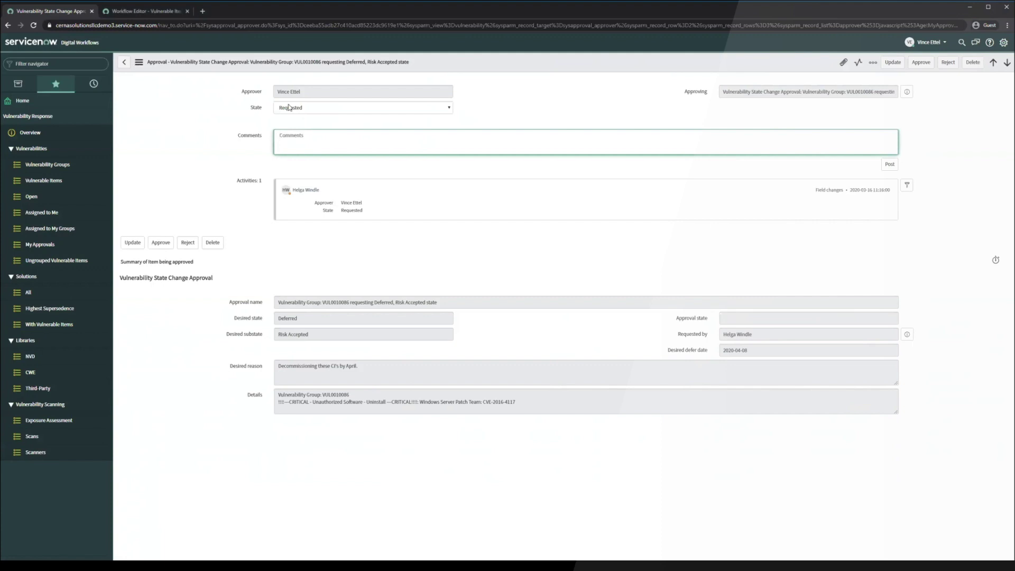
left_click(289, 107)
left_click(238, 137)
left_click(332, 138)
type("Ap")
left_click(933, 63)
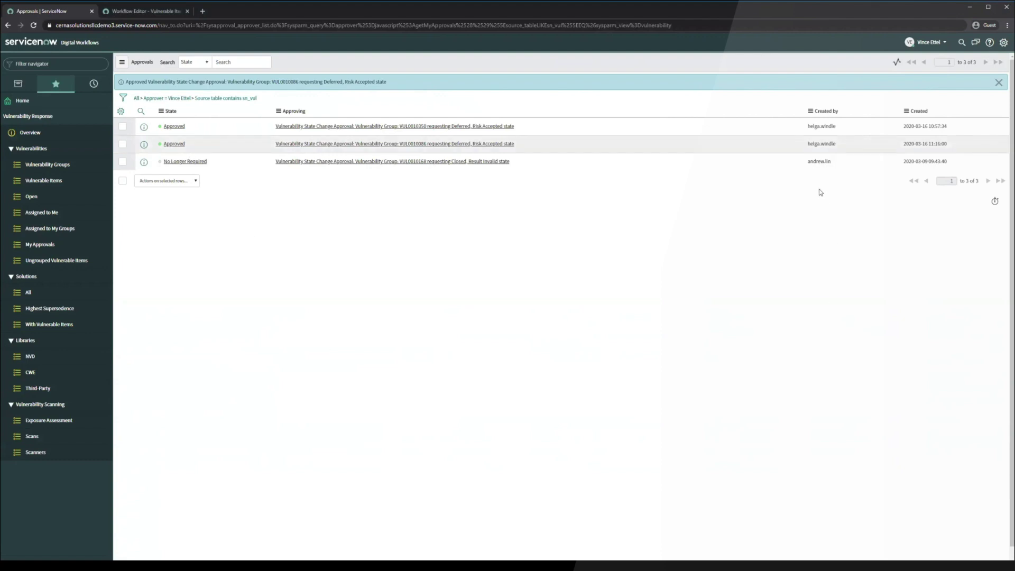
Impersonate the assignee again and open VUL0010086 from the assigned list after removing the State filter.
left_click(926, 42)
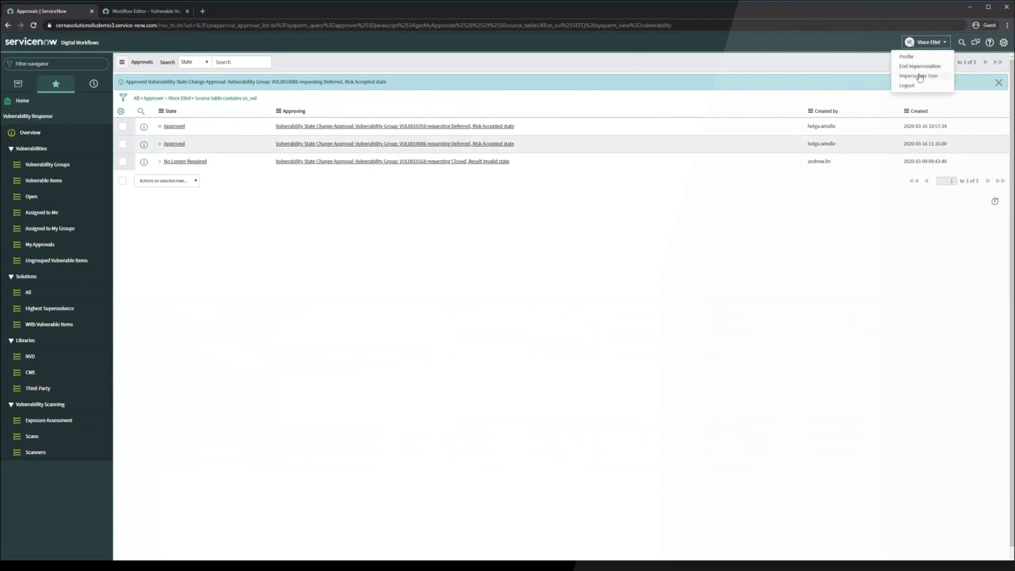
left_click(919, 78)
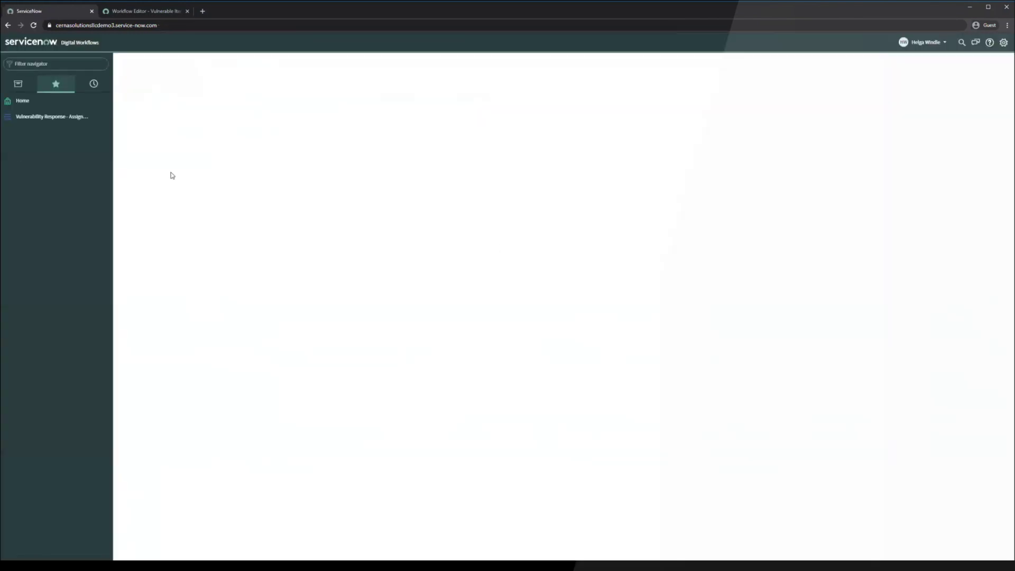
left_click(37, 121)
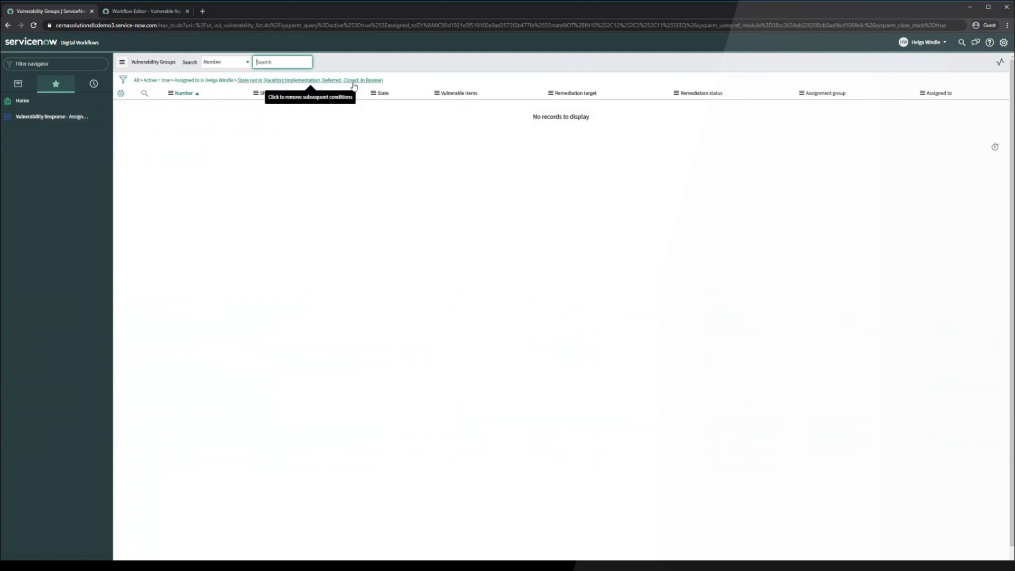
left_click(236, 81)
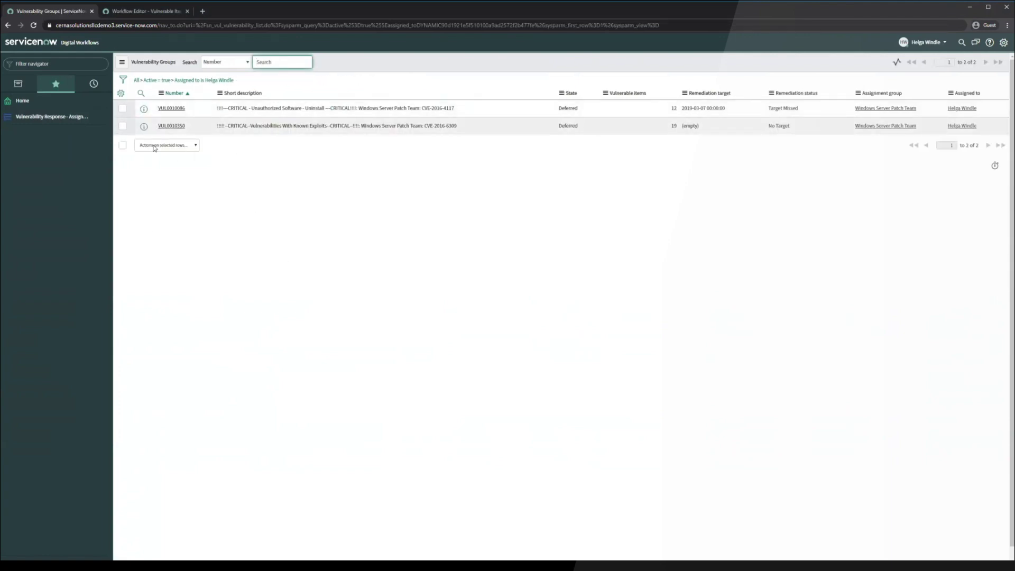
left_click(170, 109)
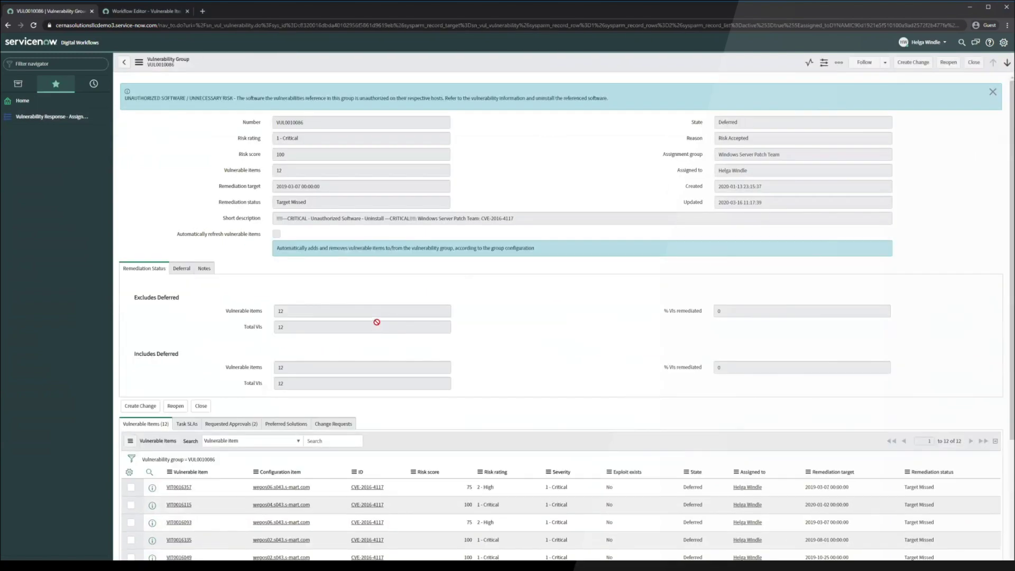
scroll(247, 374, "down", 2)
Check the Deferral tab showing who deferred it until 2020-04-08, then impersonate another user.
scroll(247, 373, "down", 2)
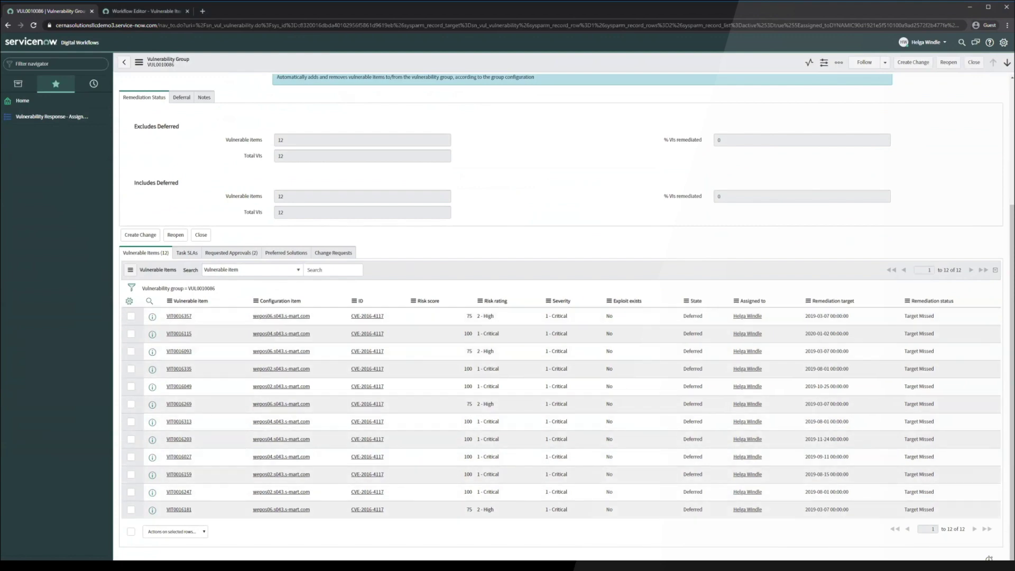
scroll(645, 496, "up", 4)
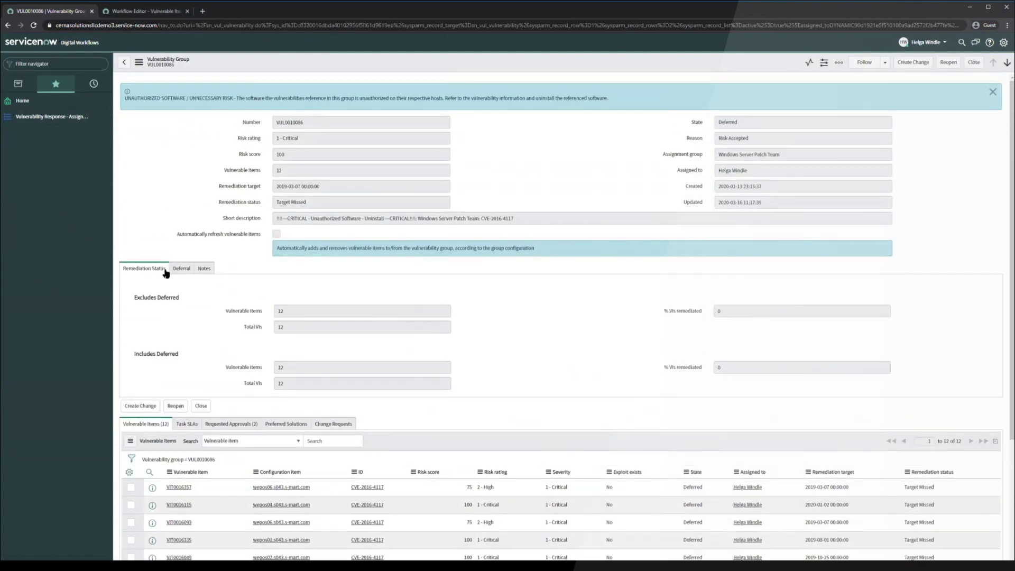
left_click(179, 269)
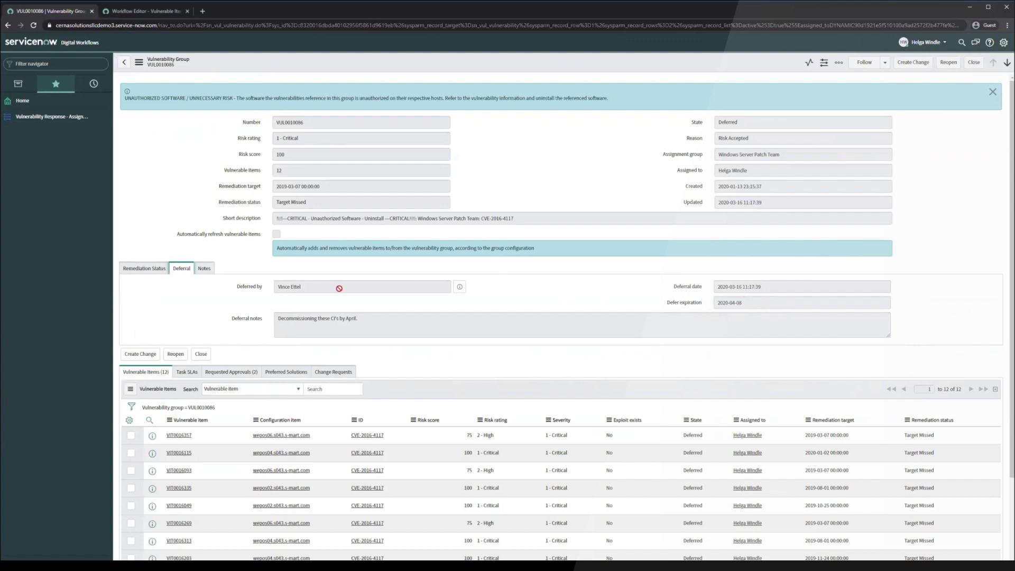
left_click_drag(339, 288, 282, 289)
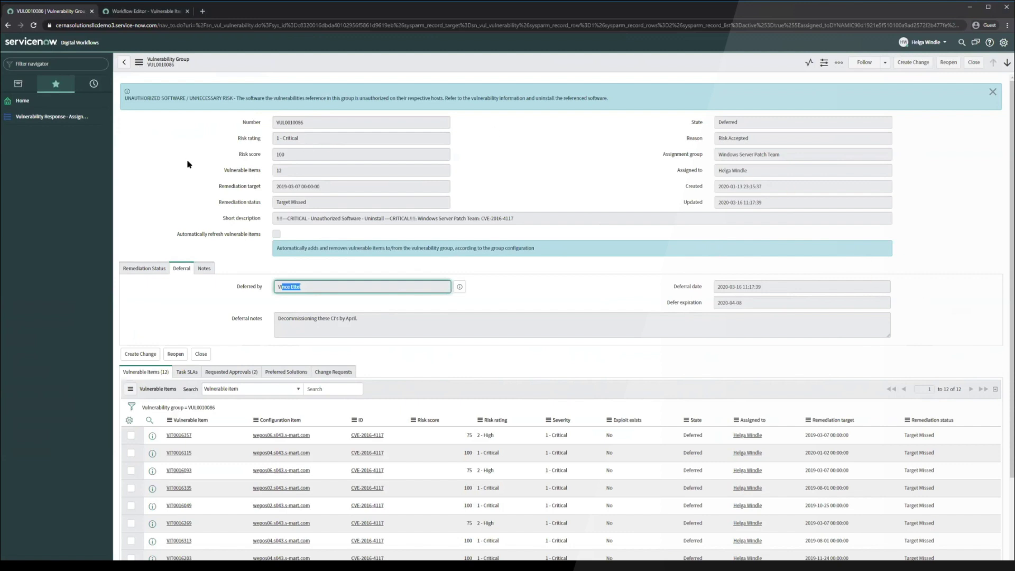
left_click(930, 43)
left_click(927, 76)
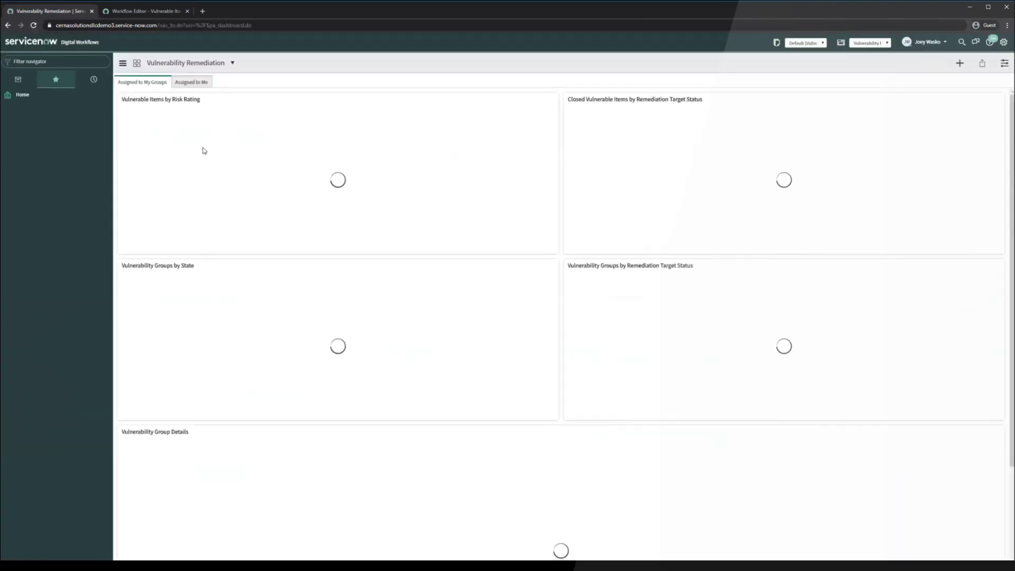
Show the Vulnerable Item State Approval workflow and open its Group Approval activity, approver Vulnerability Exception group.
left_click(136, 13)
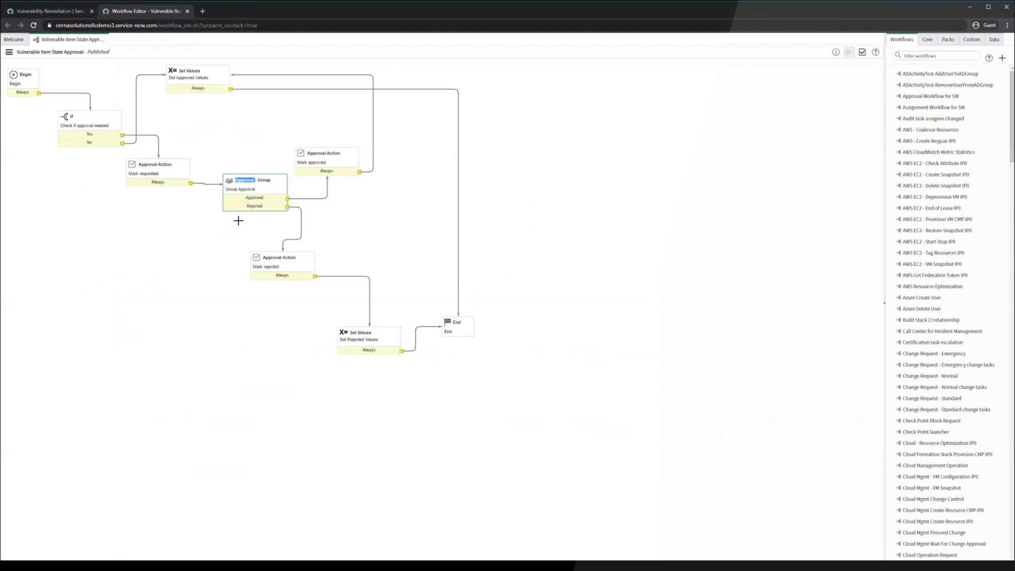
left_click(226, 239)
double_click(258, 182)
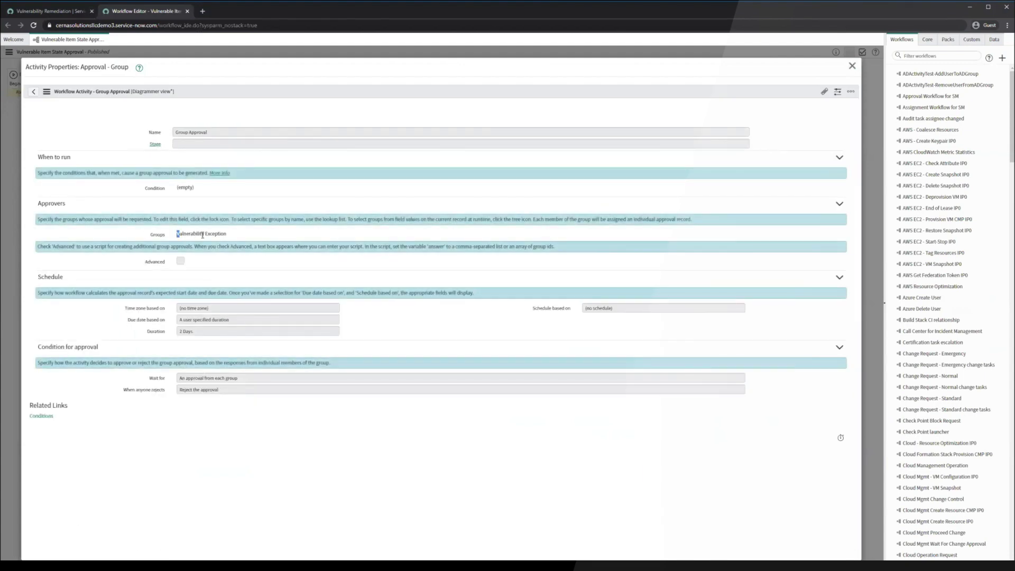
triple_click(179, 233)
left_click(853, 66)
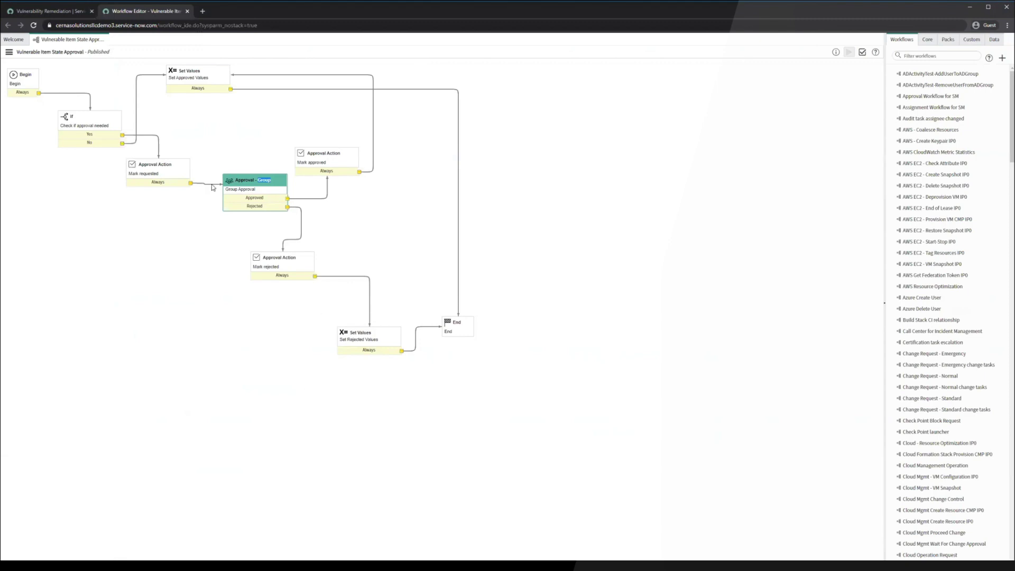
left_click(52, 14)
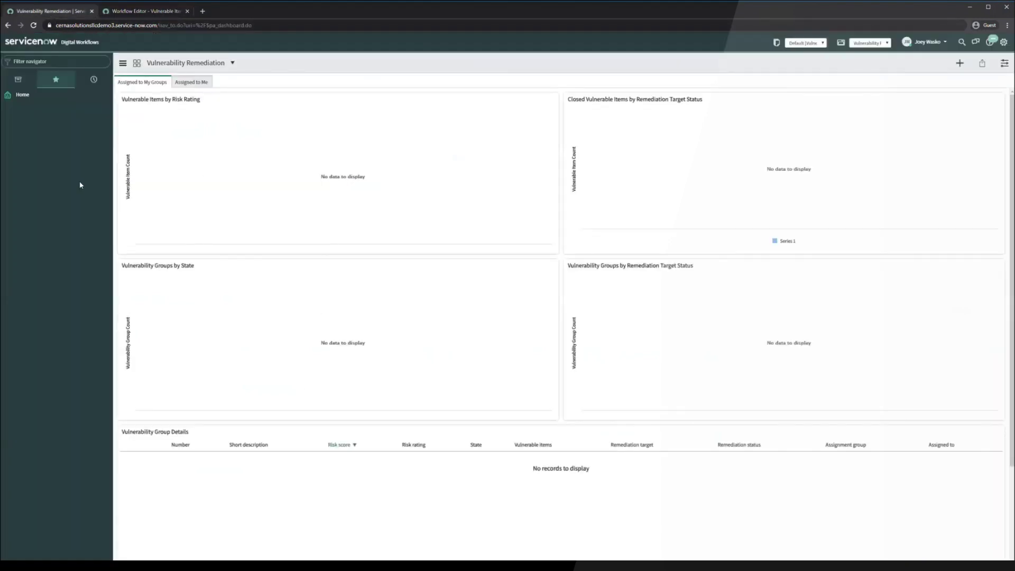